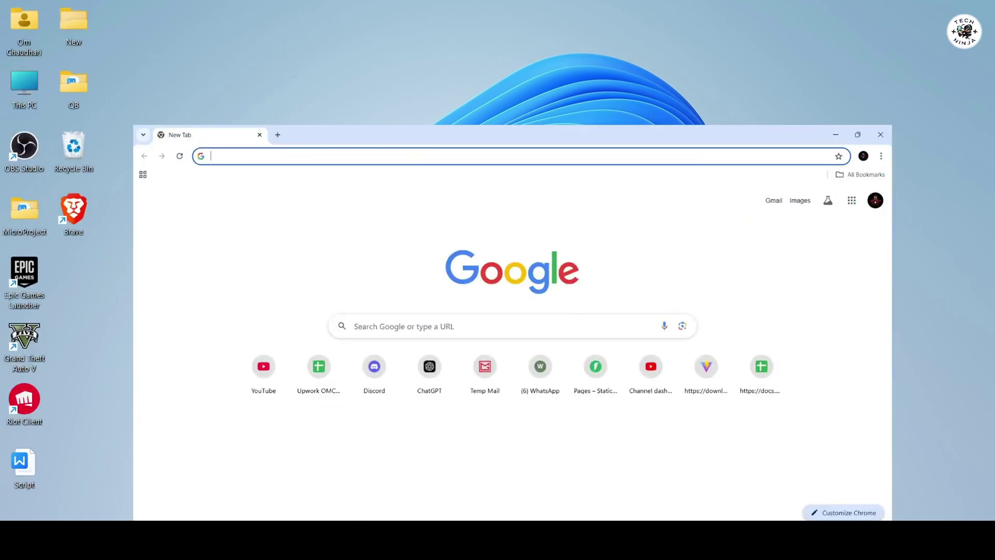
type("telegram")
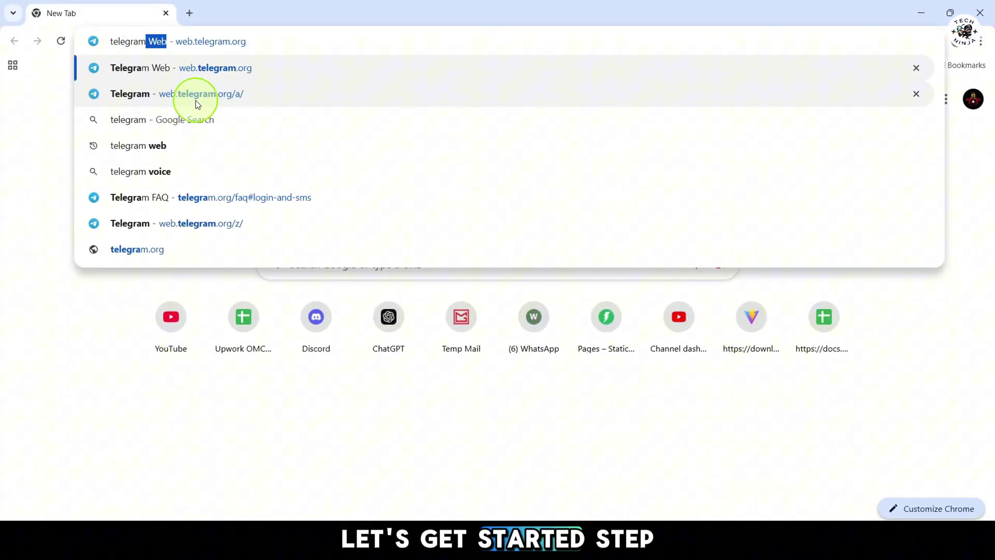
type(" ads")
Step: Run a Google search for 'telegram ads'
key("Return")
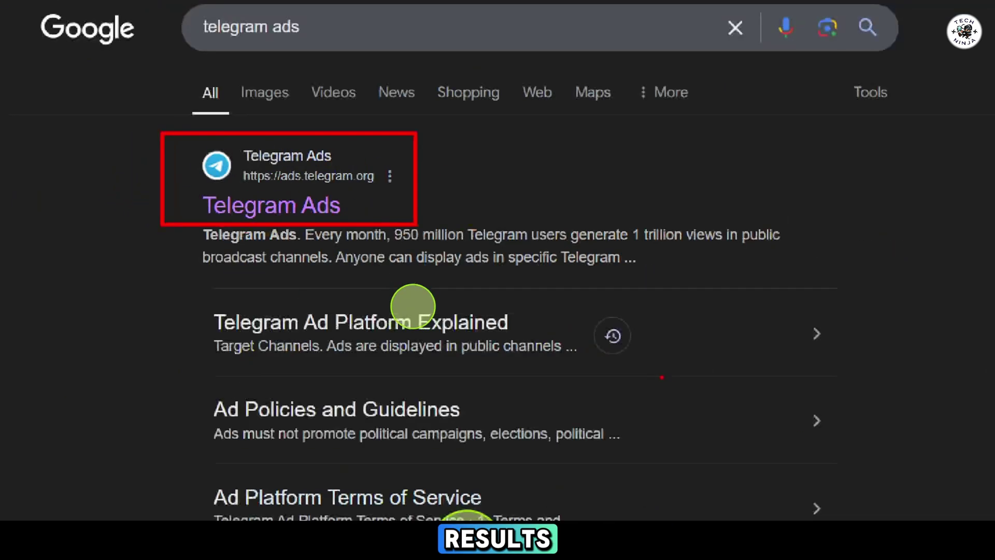
Step: Open ads.telegram.org, start the advertiser login and send the phone confirmation
left_click(168, 200)
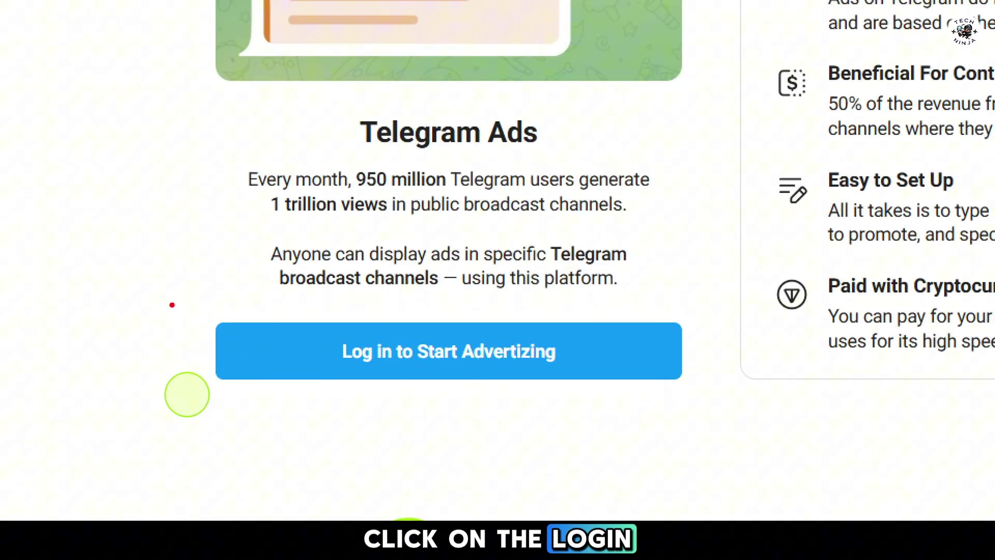
left_click(367, 421)
type("+")
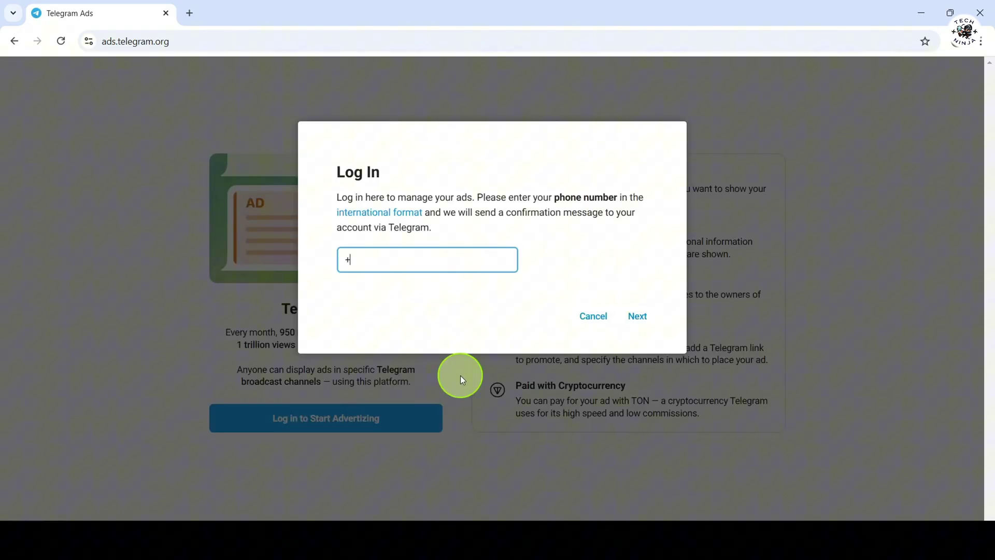
type("91")
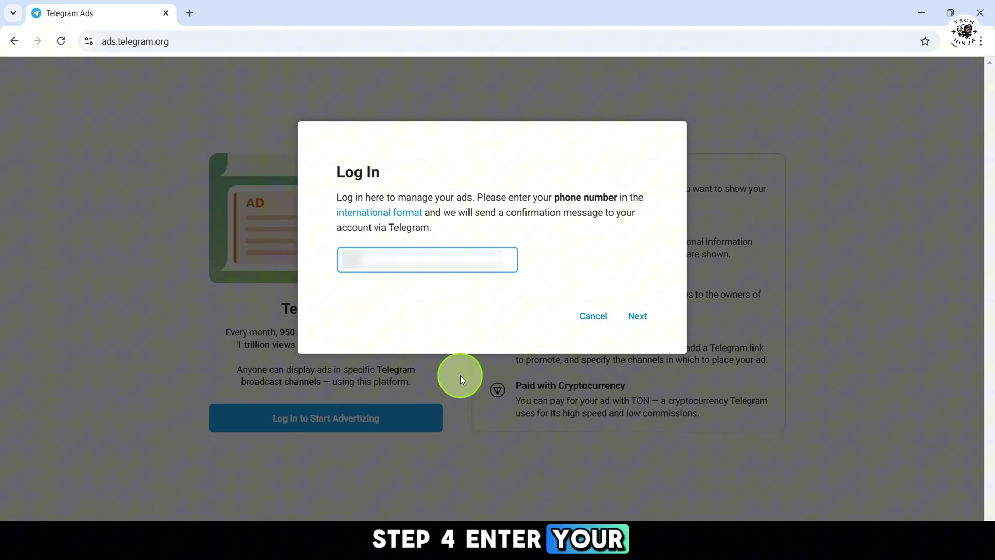
type("987654")
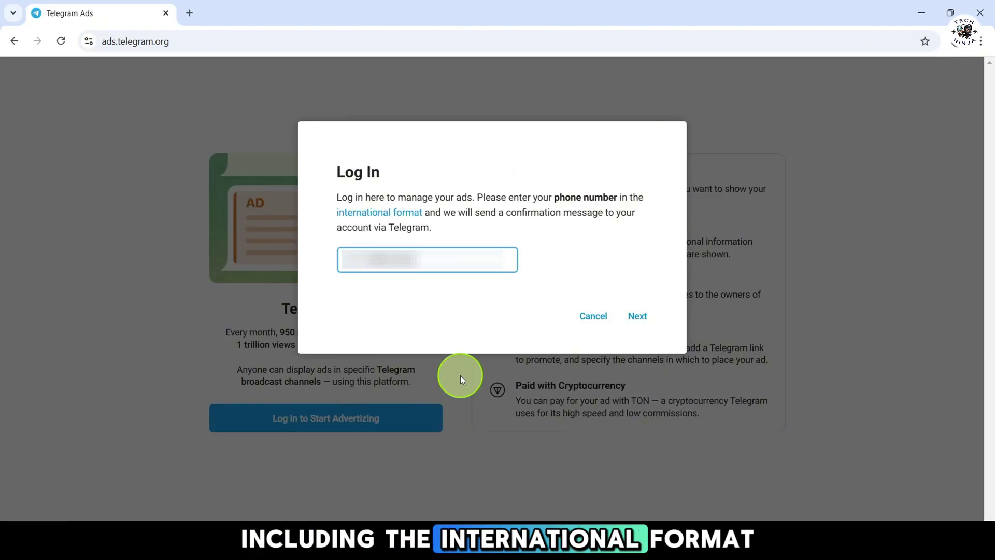
left_click(649, 324)
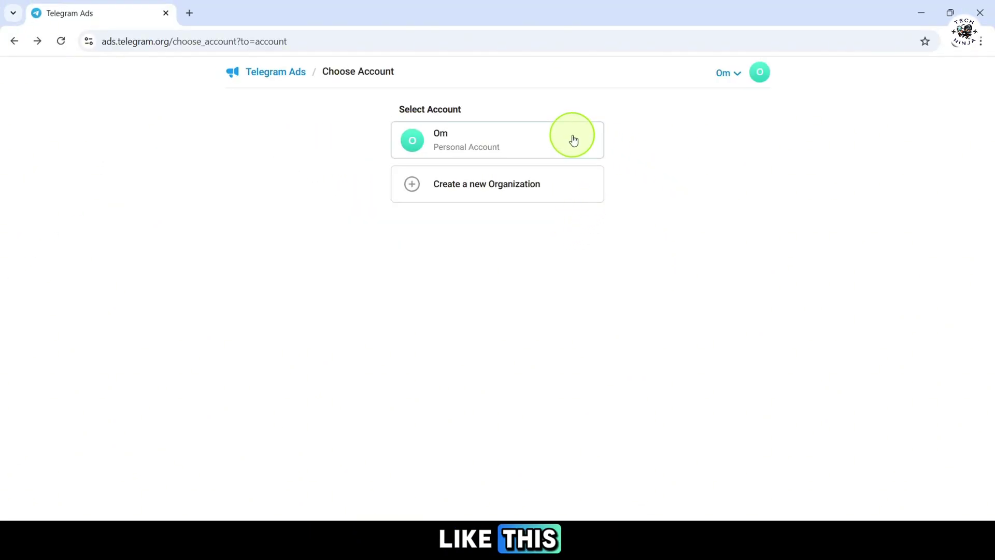
Step: Choose the personal account, fill name, autofilled e-mail and phone, India, Pune, and save
left_click(568, 138)
key("Tab")
type("Om C")
key("Tab")
type("omte")
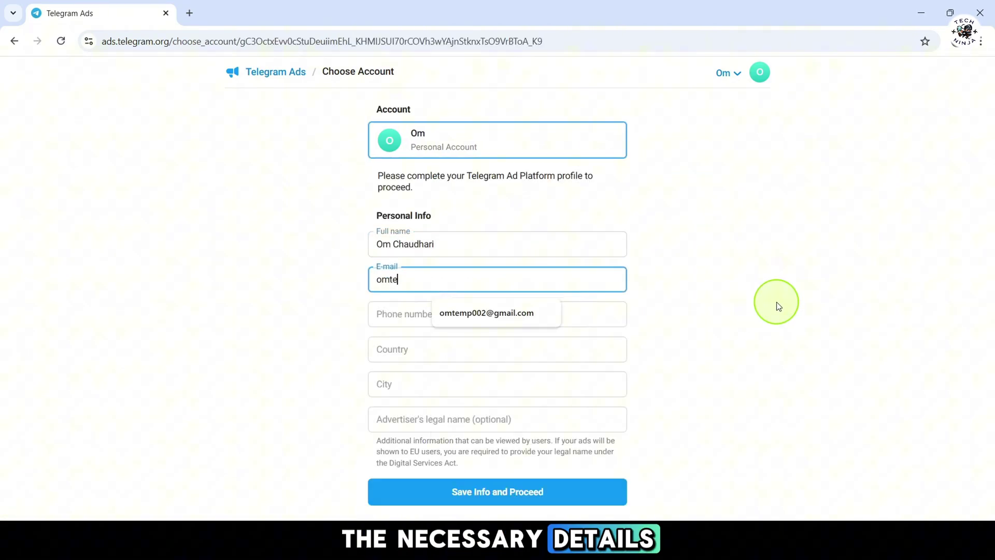
key("Down")
key("Return")
key("Tab")
key("Down")
key("Return")
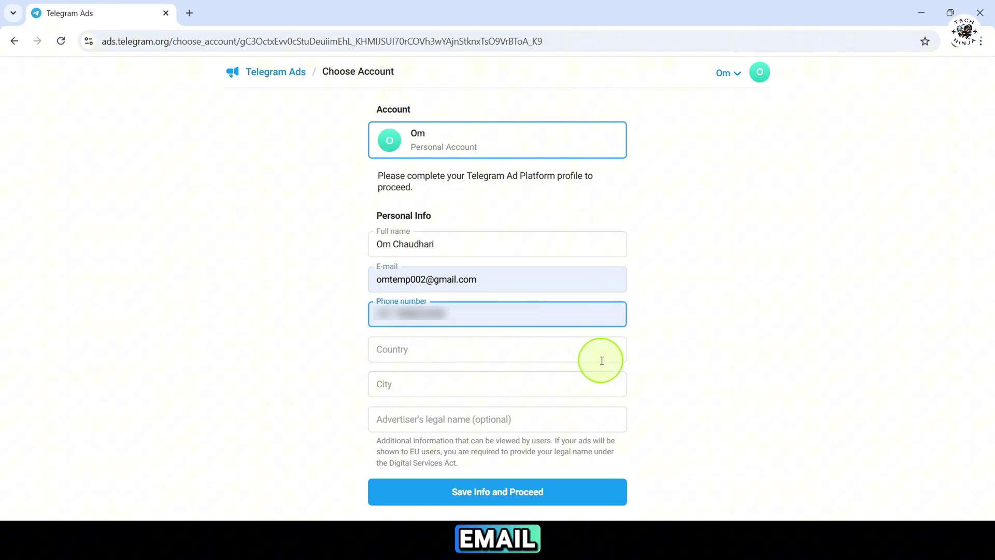
key("Tab")
key("Tab")
type("Pune")
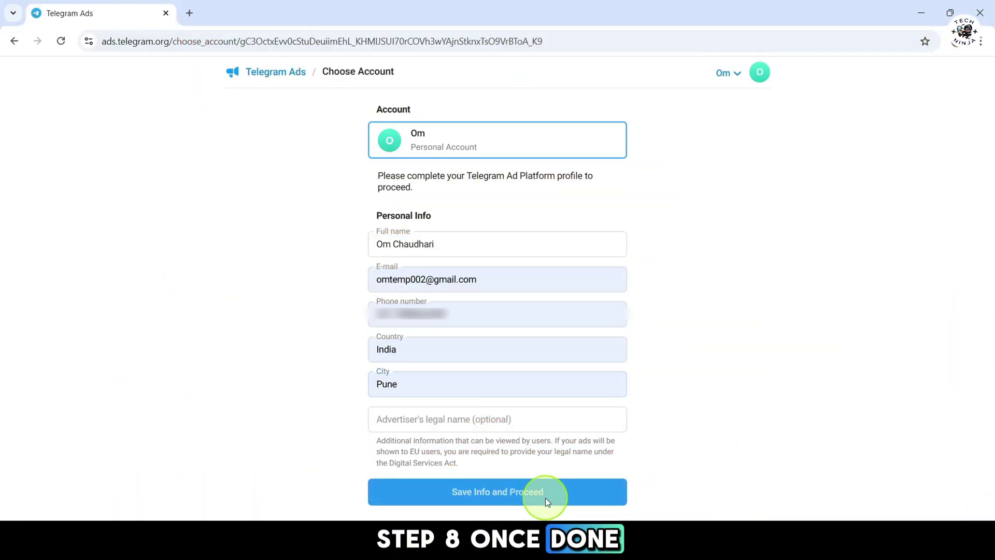
left_click(547, 498)
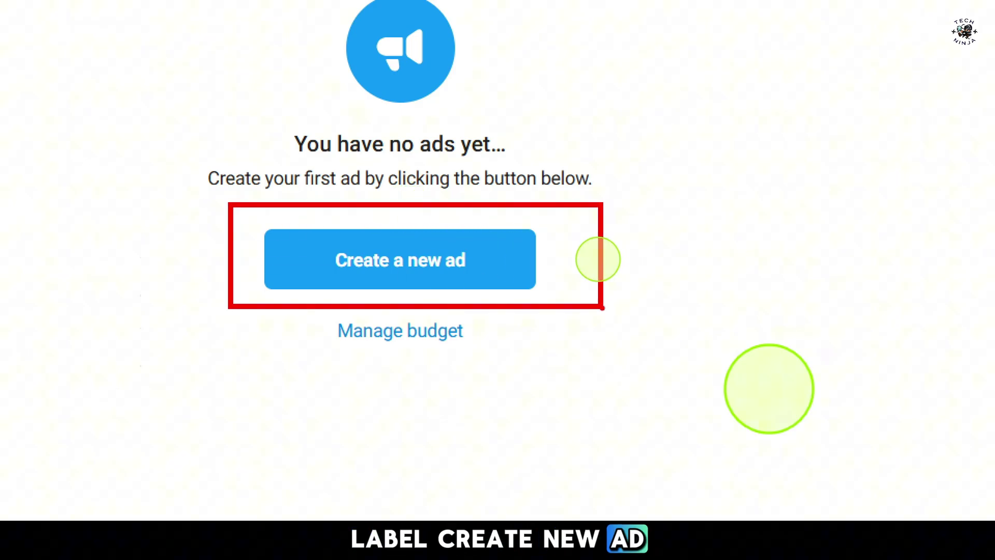
Step: Start a new ad titled 'Trial' with its text, leaving its status active
left_click(522, 246)
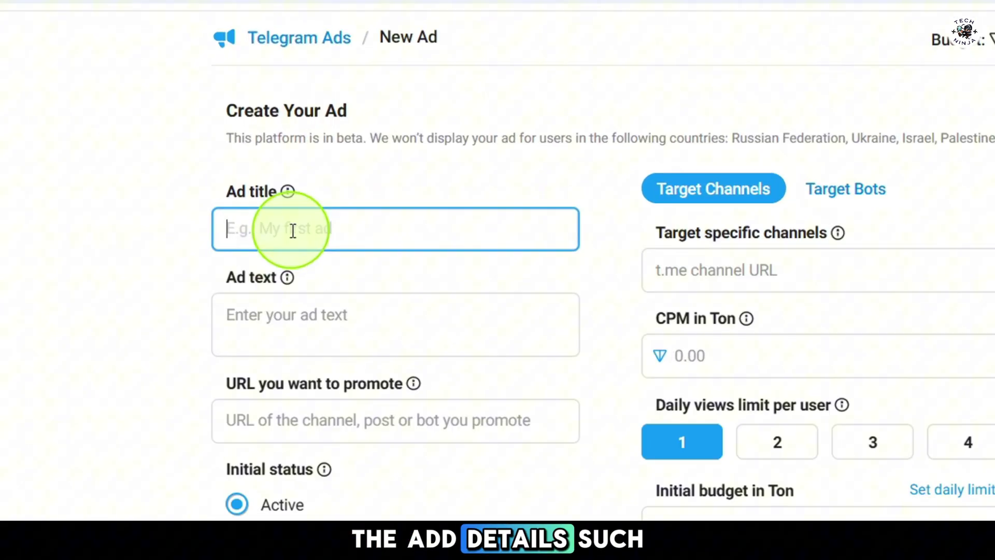
type("Trial")
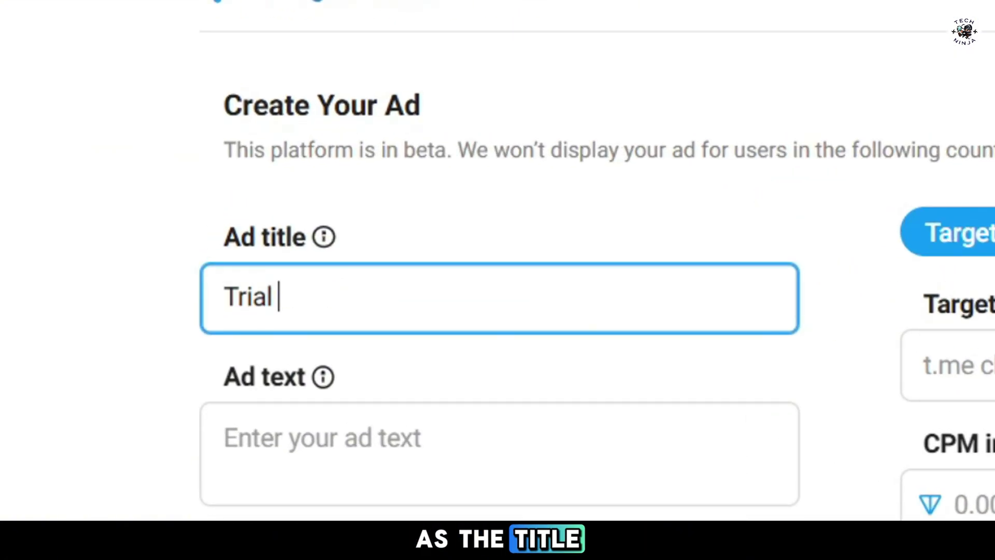
key("Tab")
type("Any thing you want")
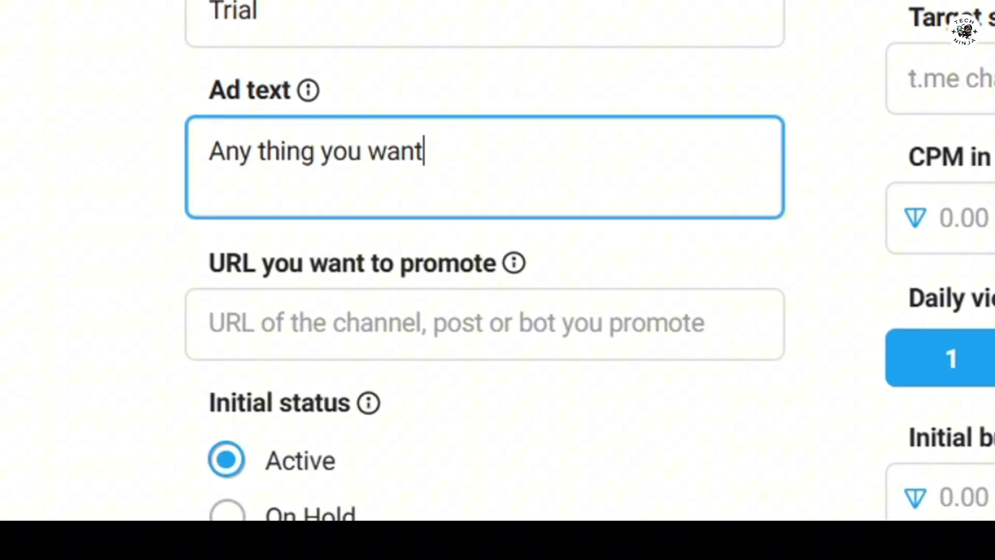
left_click(220, 288)
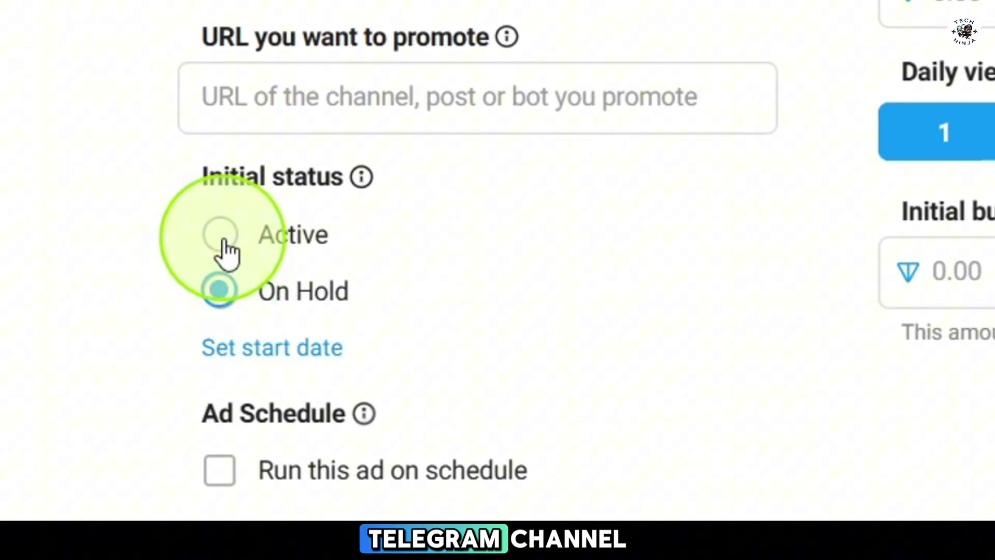
left_click(221, 237)
left_click(218, 289)
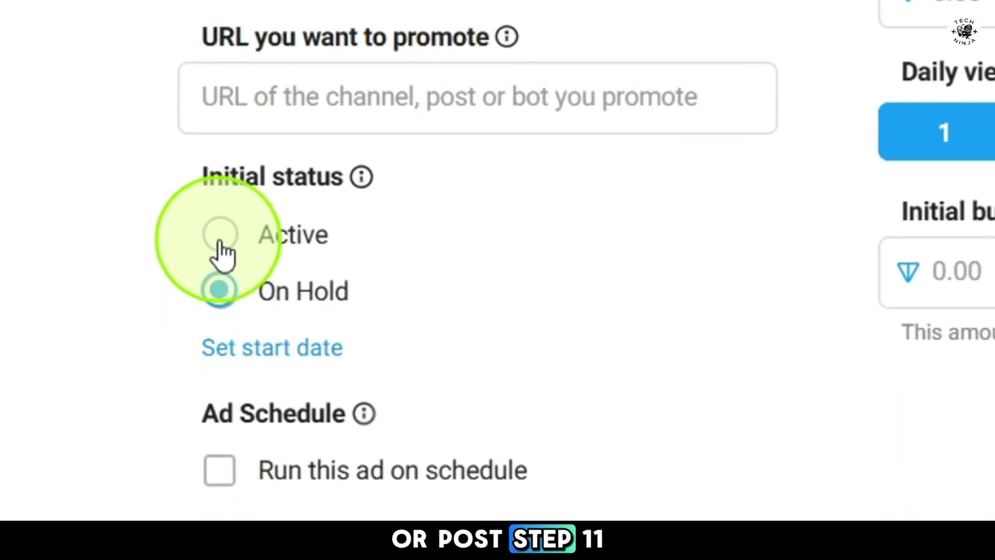
left_click(220, 247)
Step: Schedule the ad for Saturday 06, Saturday 12 and Thursday 18
left_click(239, 427)
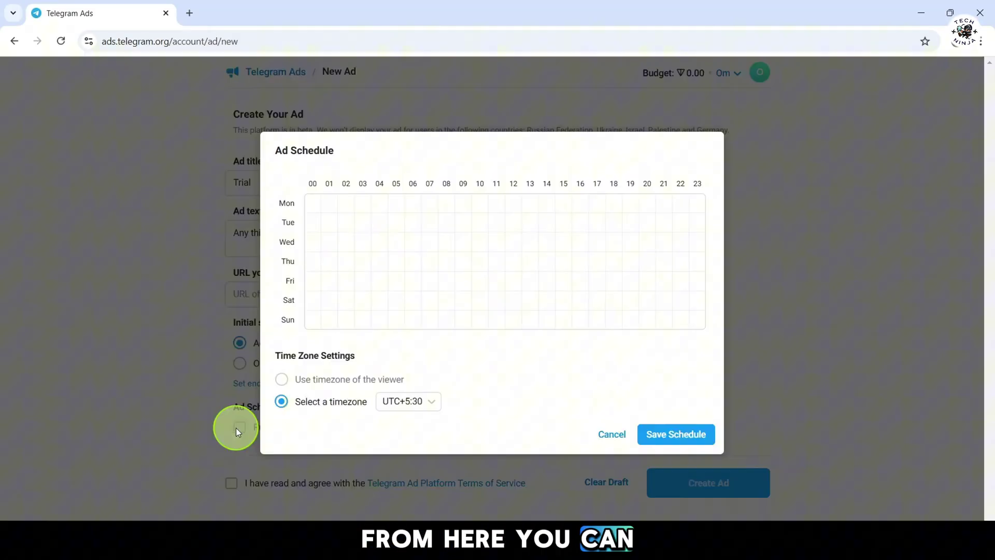
left_click(412, 299)
left_click(519, 299)
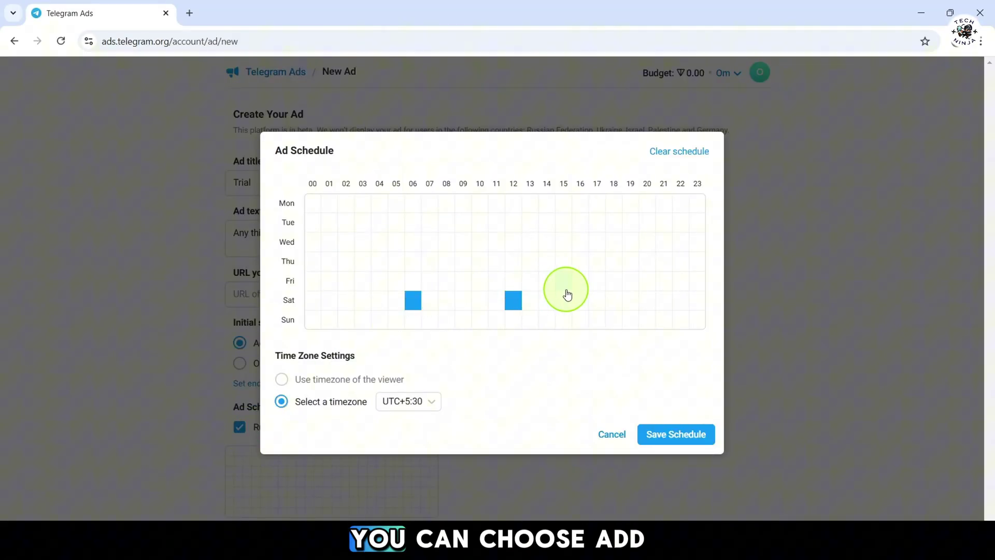
left_click(614, 262)
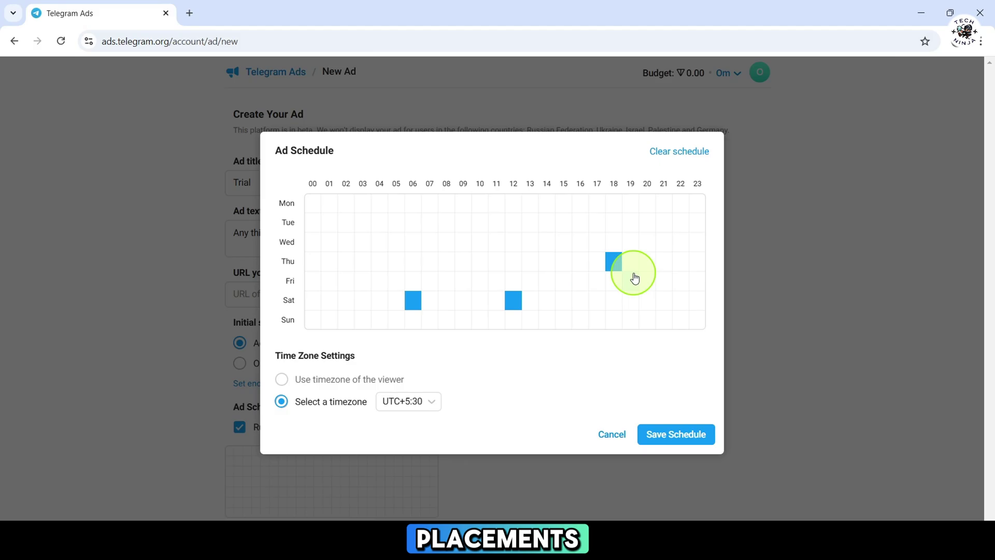
Step: Discard the schedule, then set CPM to 10 TON and both initial and daily budgets to 5 TON
left_click(622, 434)
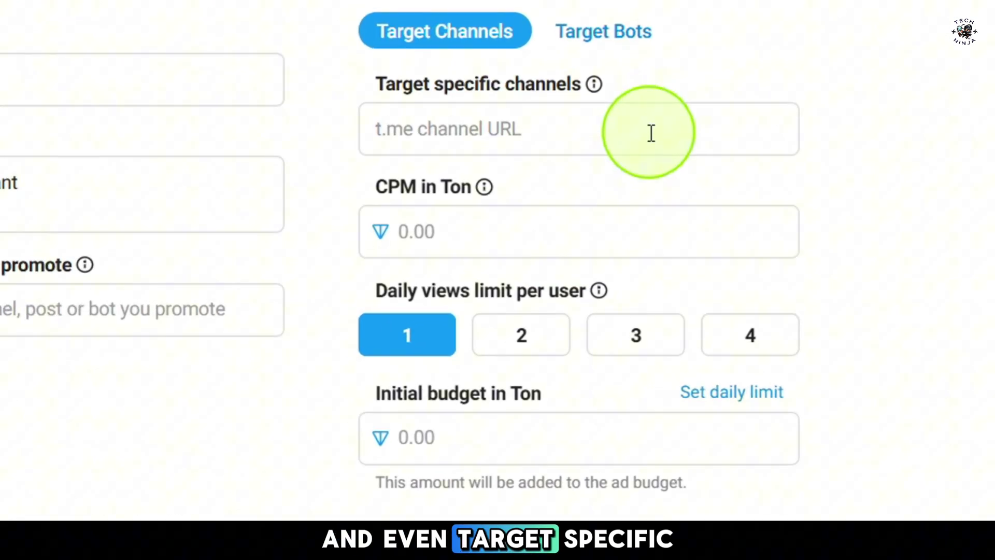
left_click(579, 208)
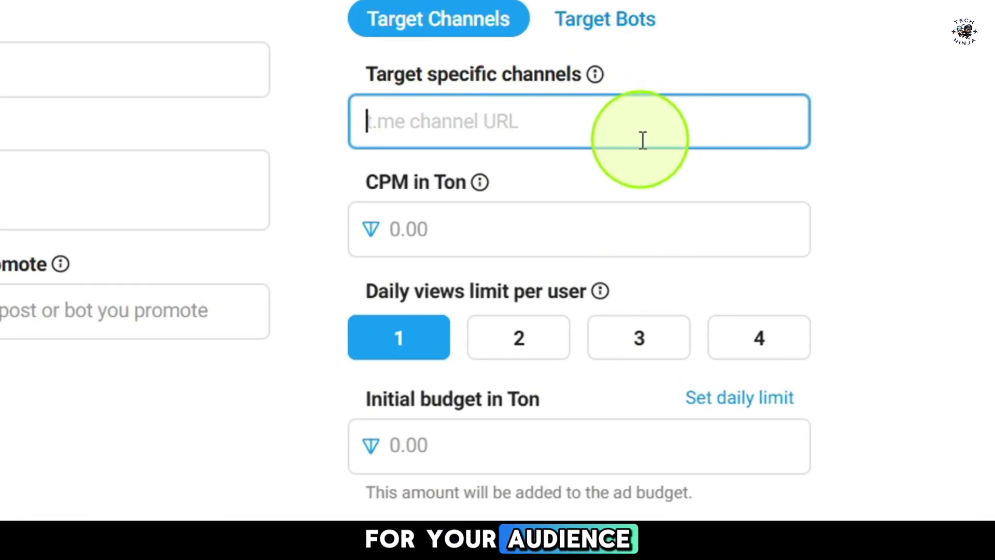
left_click(512, 227)
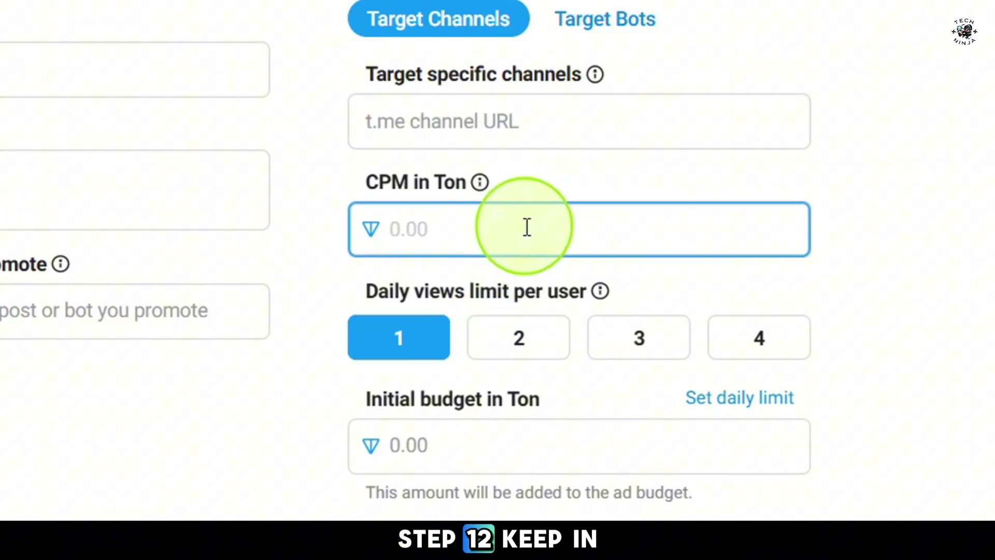
type("10")
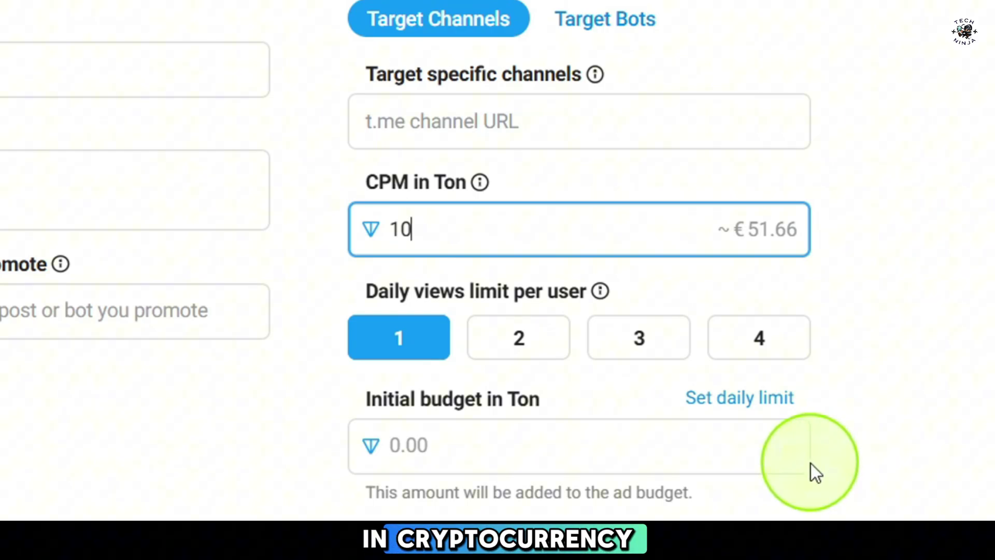
left_click(733, 453)
left_click(750, 359)
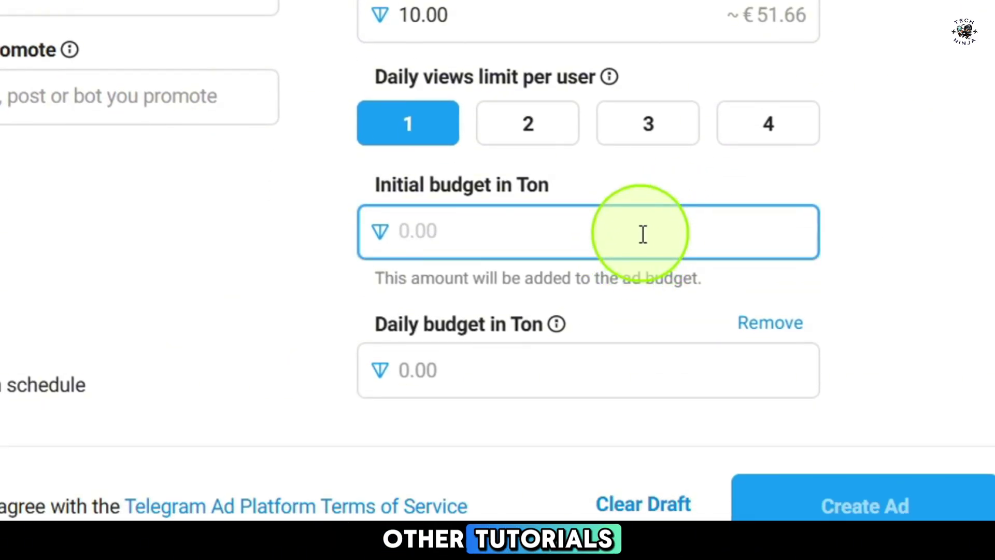
type("5")
left_click(651, 328)
type("5")
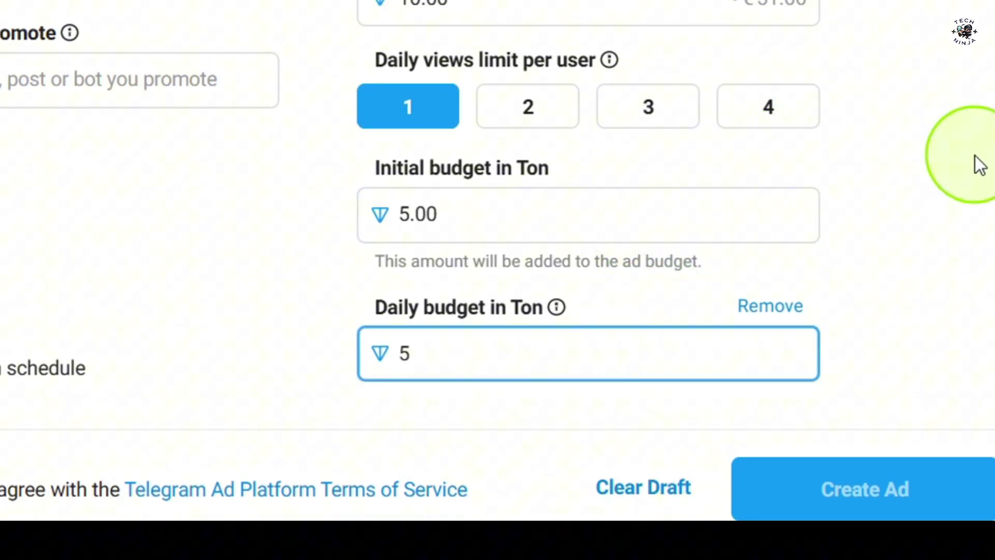
left_click(975, 156)
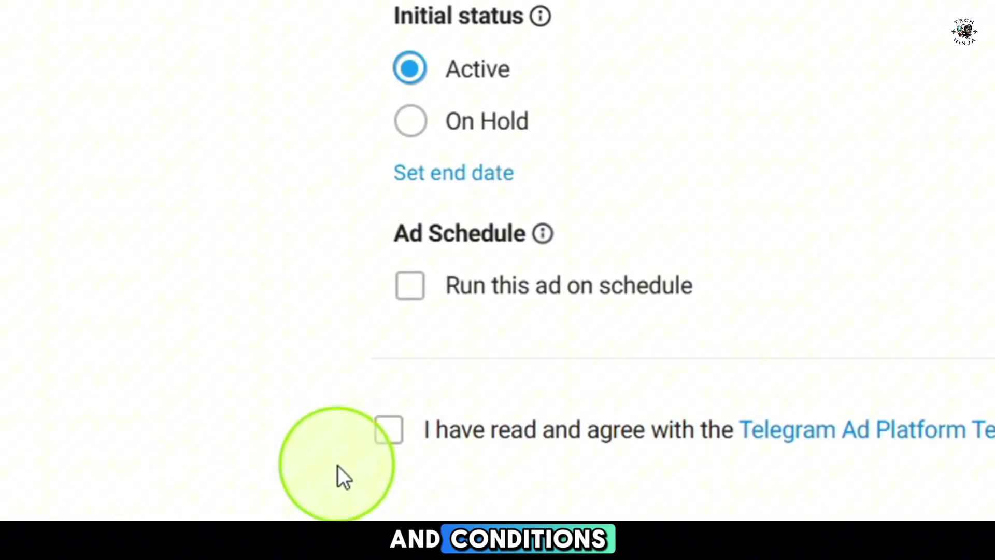
Step: Agree to the Telegram Ad Platform Terms of Service
left_click(387, 430)
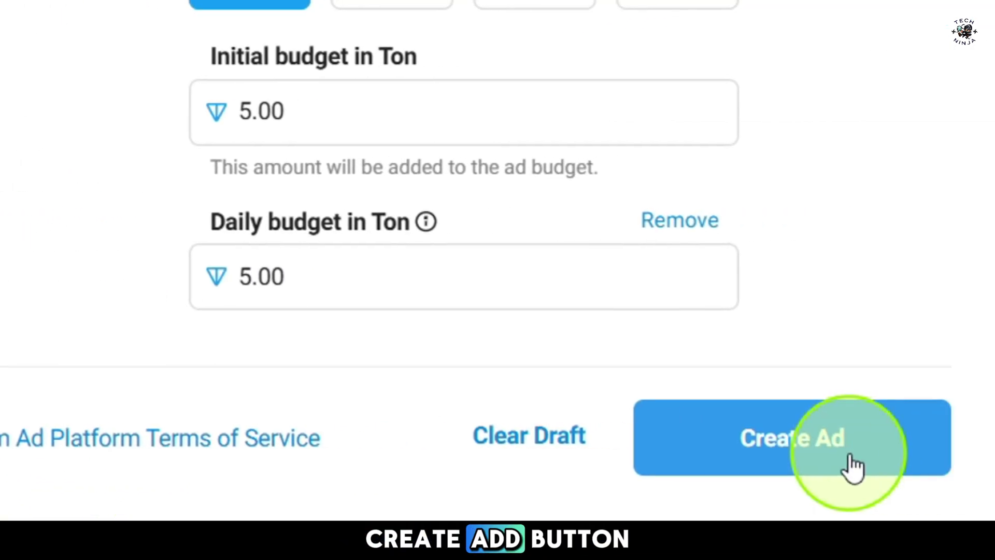